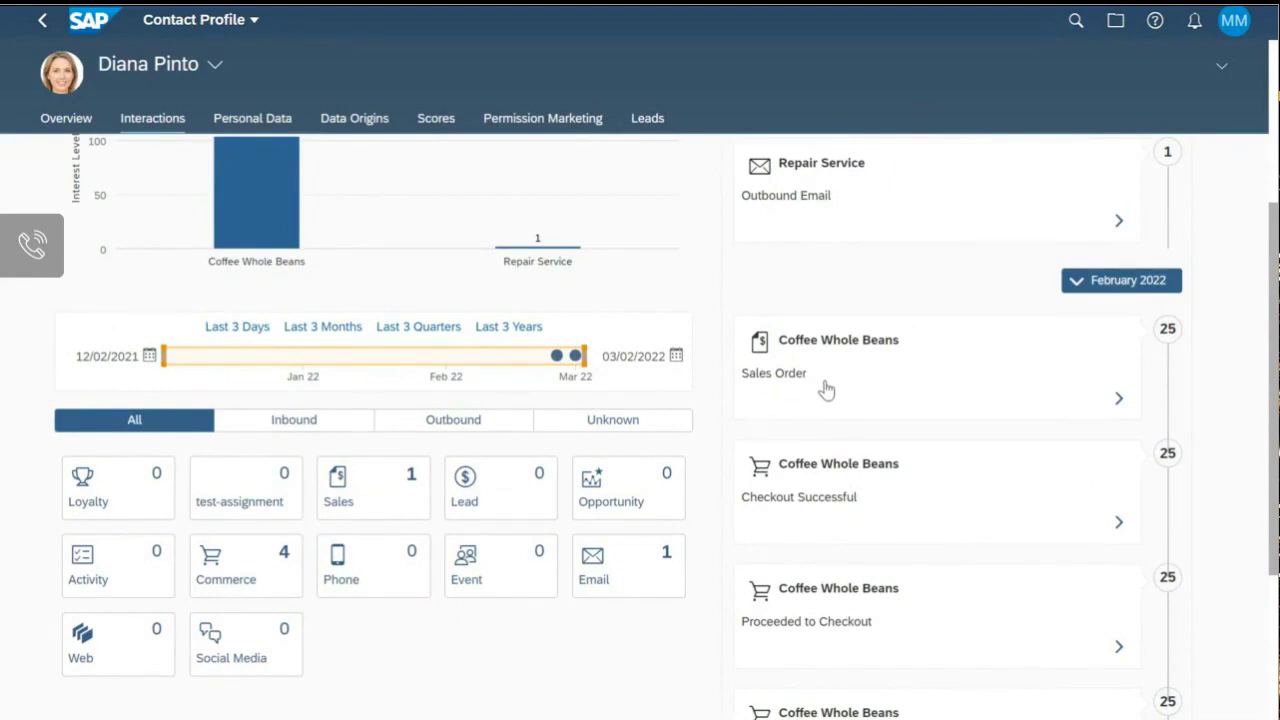
{"action": "scroll", "coordinate": [826, 390], "scroll_direction": "up", "scroll_amount": 3}
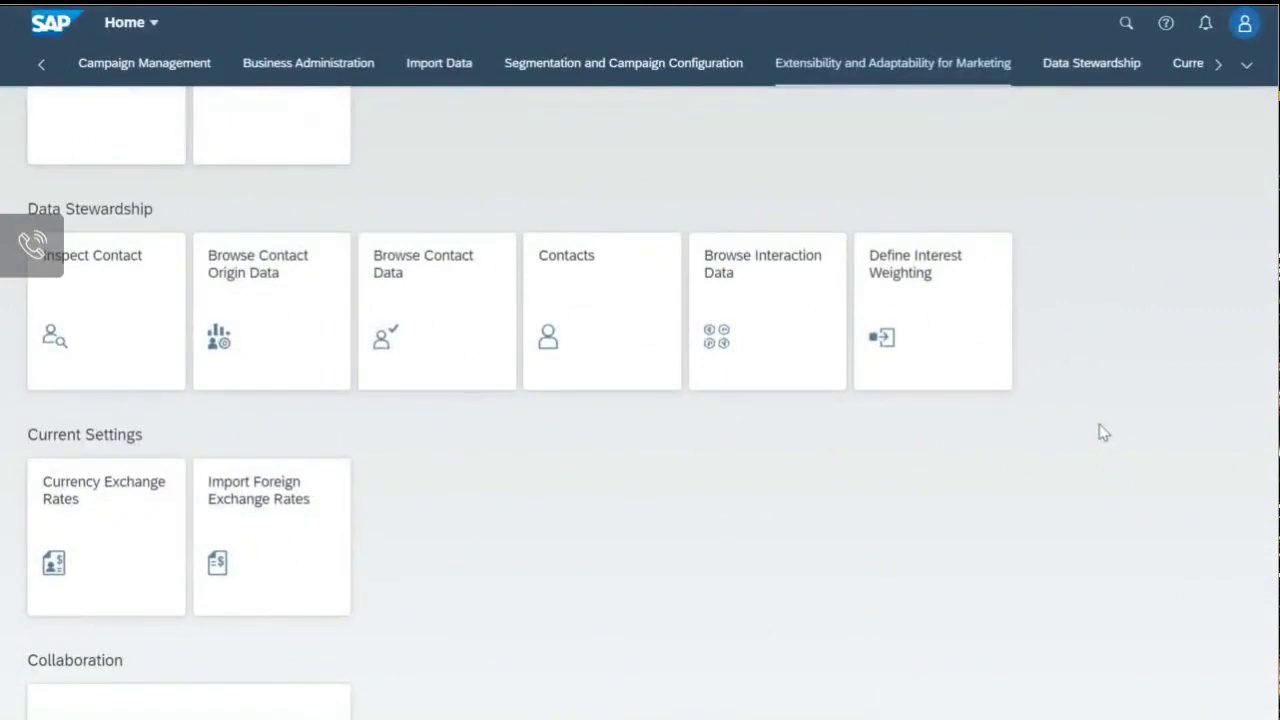
Step: Set the interest weighting factor of the Sales Order rule for Gallo d'Oro: Coffee & Finefood to 150 and save it
{"action": "left_click", "coordinate": [937, 323]}
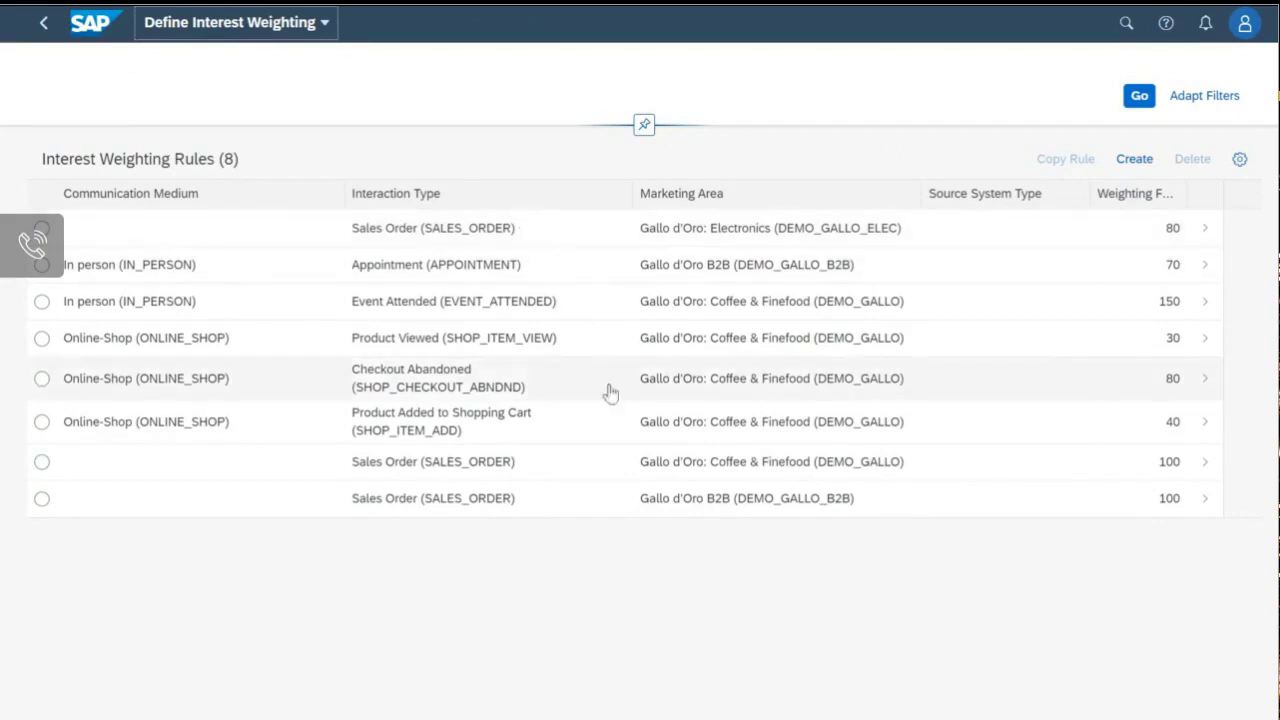
{"action": "left_click", "coordinate": [1181, 472]}
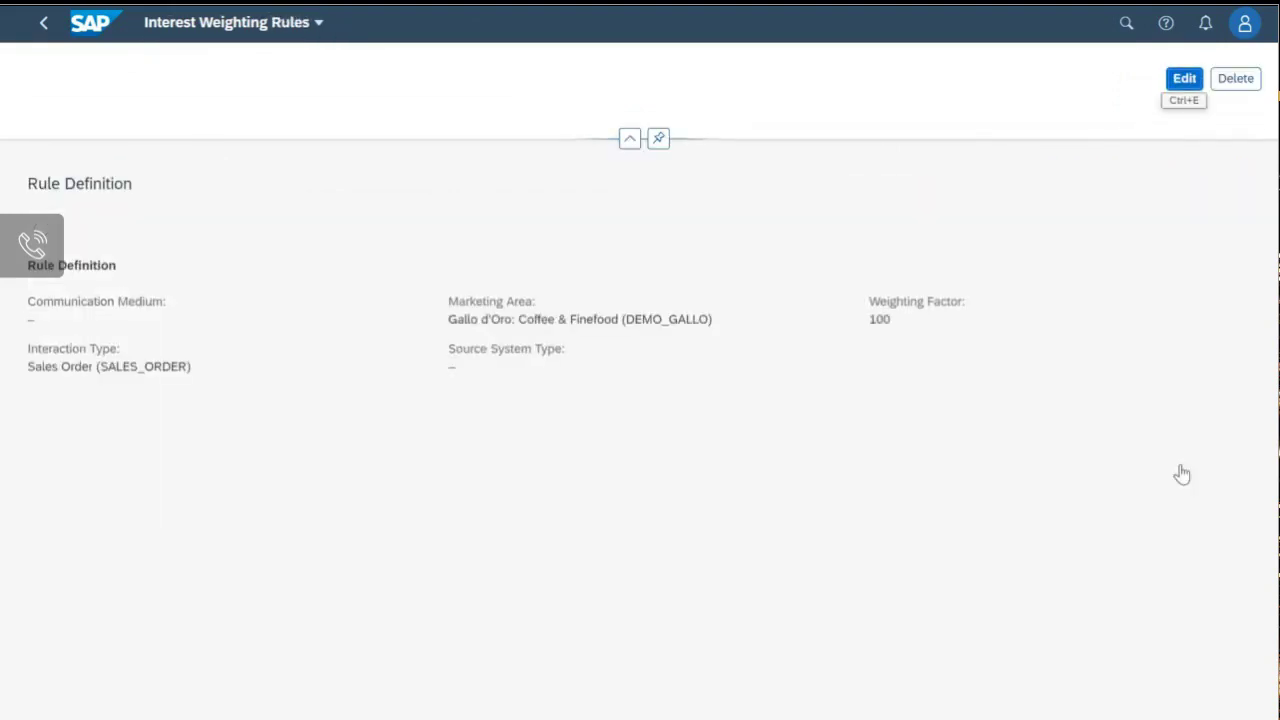
{"action": "left_click", "coordinate": [1185, 82]}
{"action": "left_click", "coordinate": [920, 300]}
{"action": "key", "text": "ctrl+a"}
{"action": "type", "text": "150"}
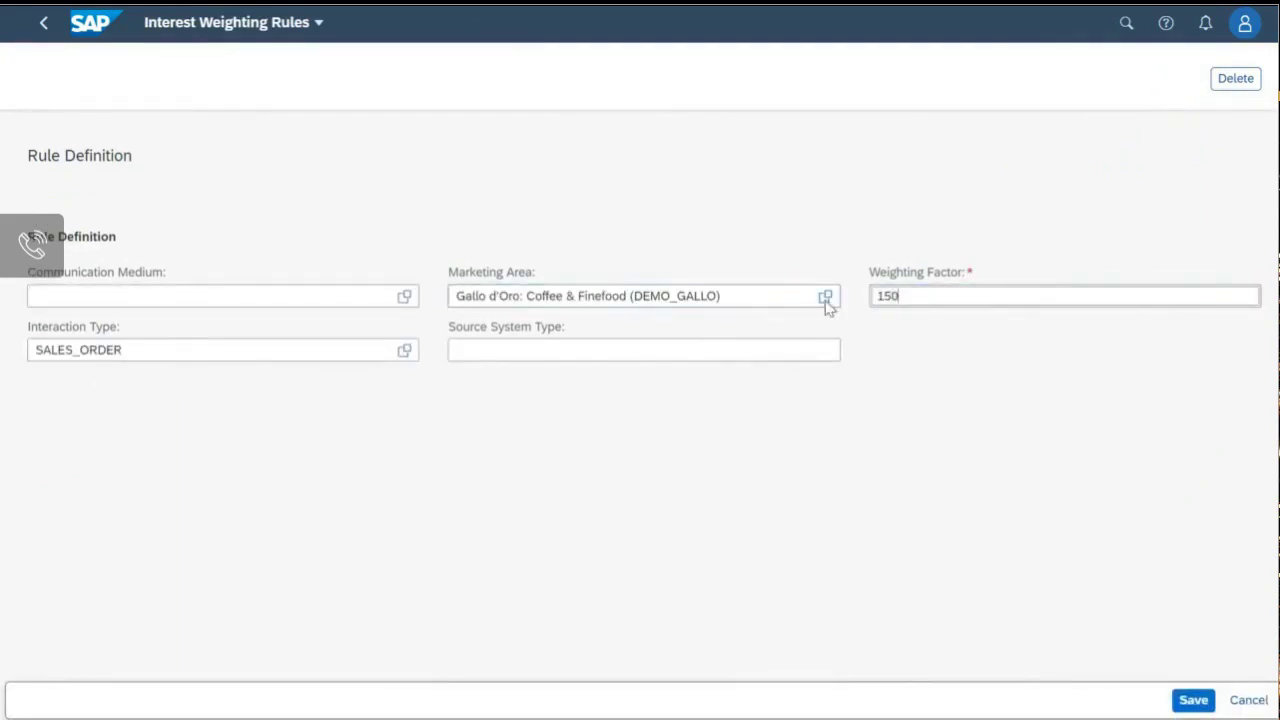
{"action": "left_click", "coordinate": [1193, 700]}
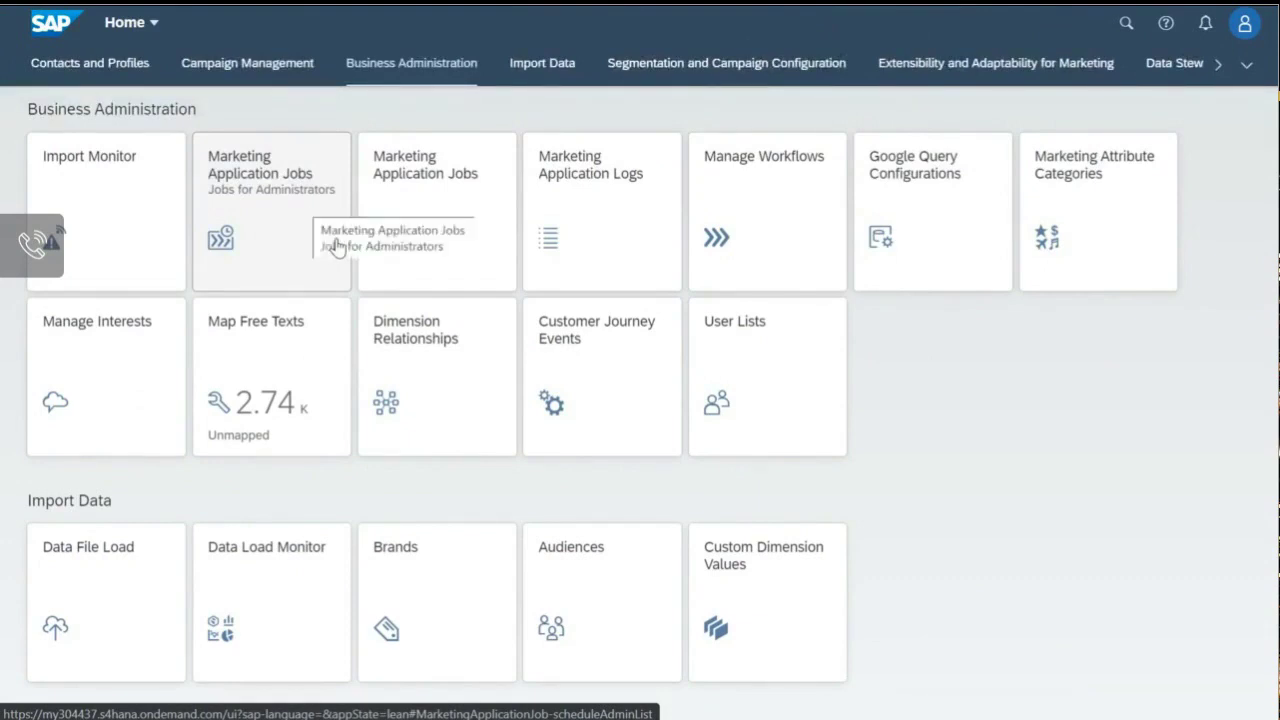
Step: Create an administrator marketing application job from the template Interactions: Apply Weighting Rules to Existing Interactions
{"action": "left_click", "coordinate": [304, 212]}
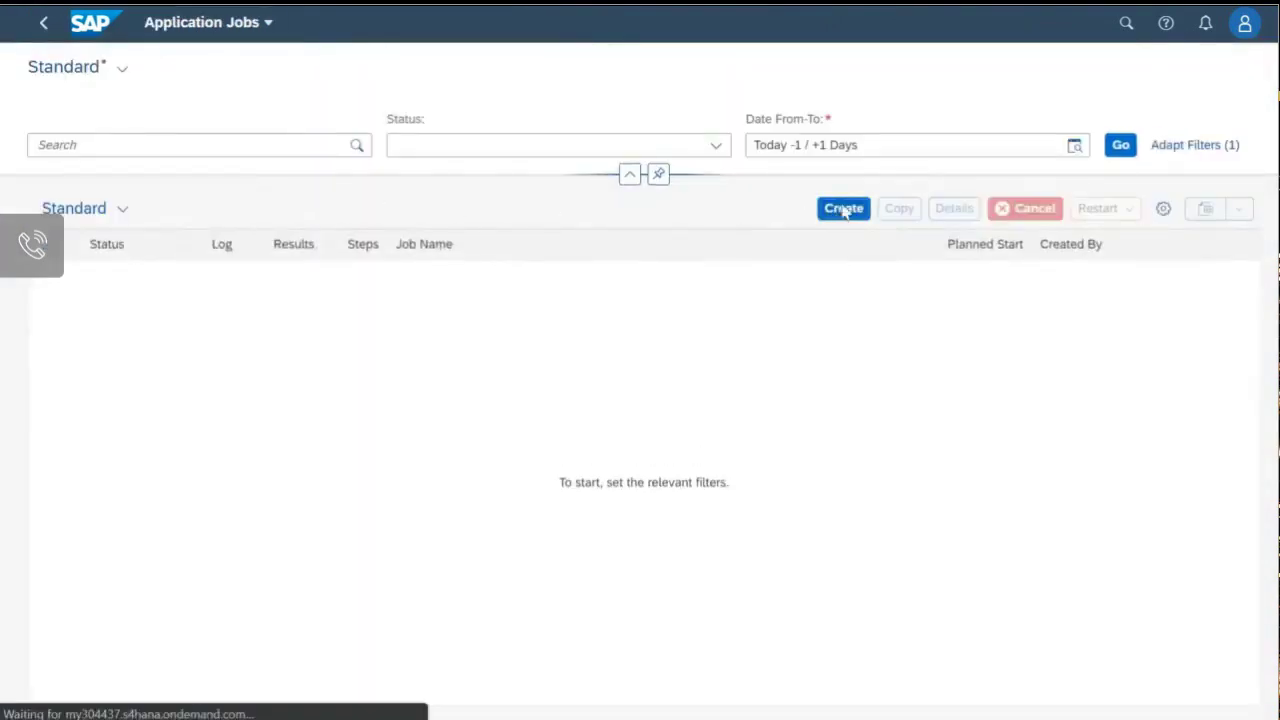
{"action": "left_click", "coordinate": [843, 210]}
{"action": "left_click", "coordinate": [615, 244]}
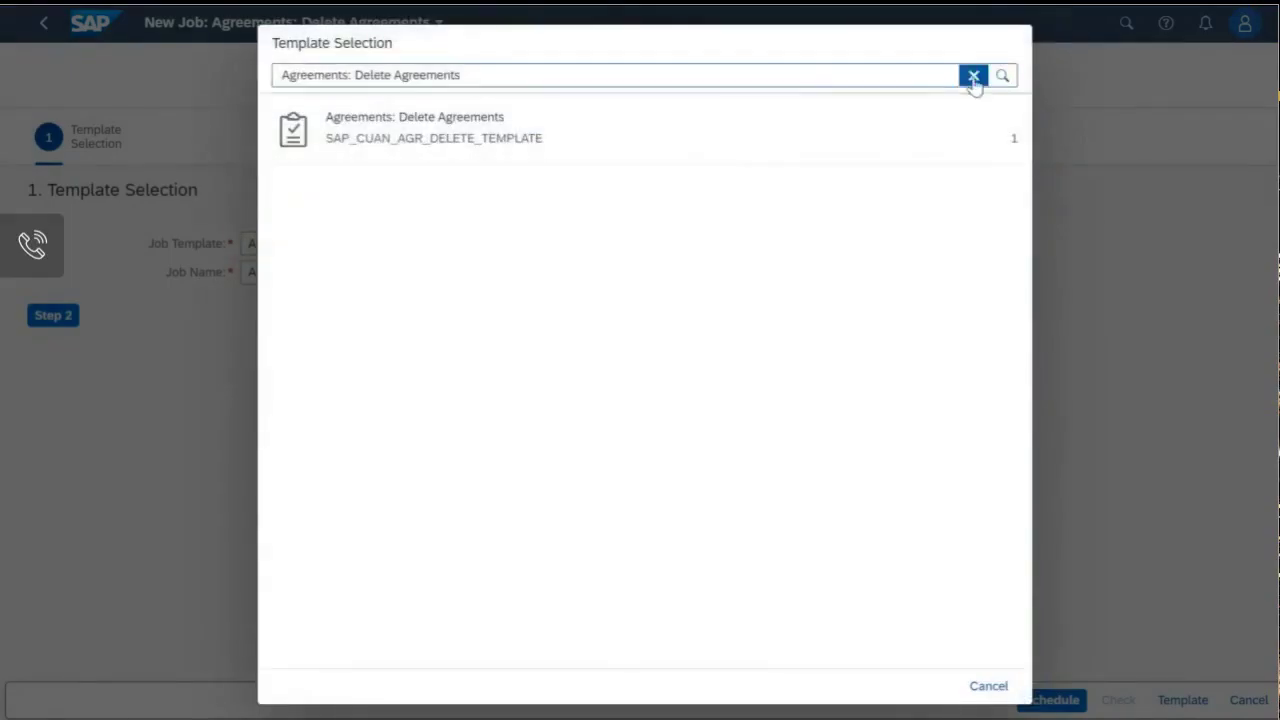
{"action": "left_click", "coordinate": [973, 77]}
{"action": "type", "text": "inter"}
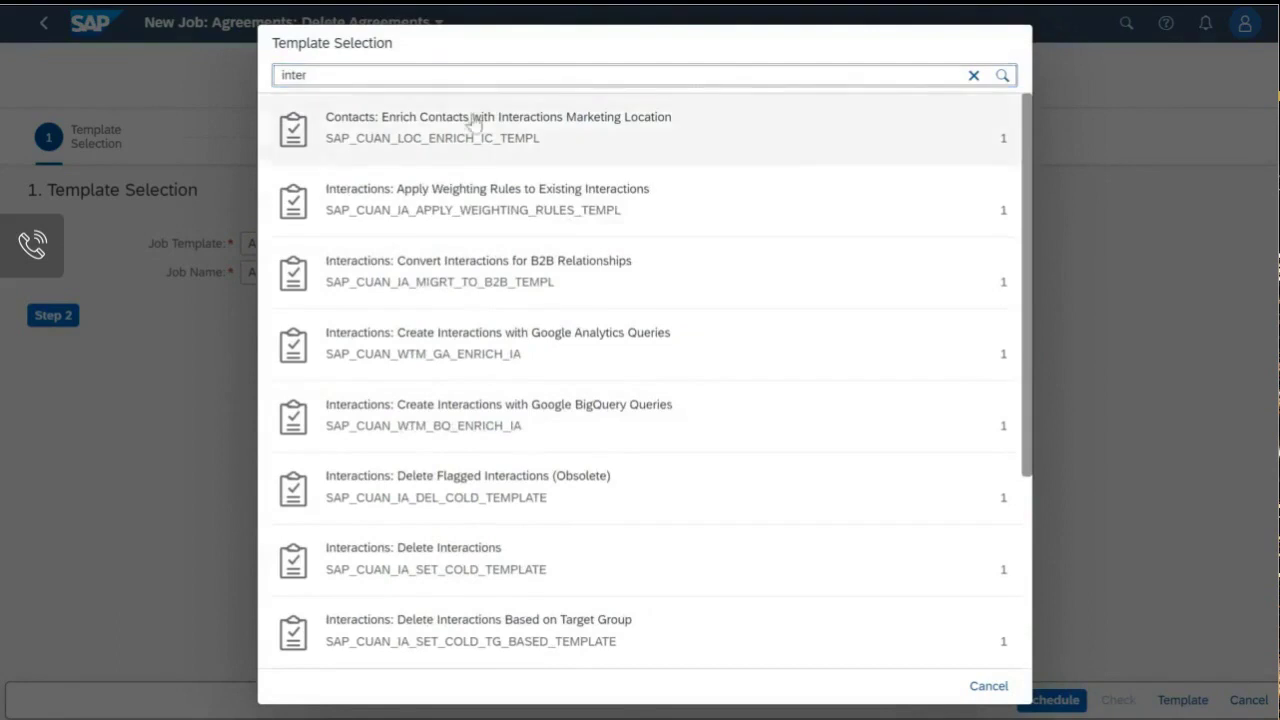
{"action": "left_click", "coordinate": [537, 216]}
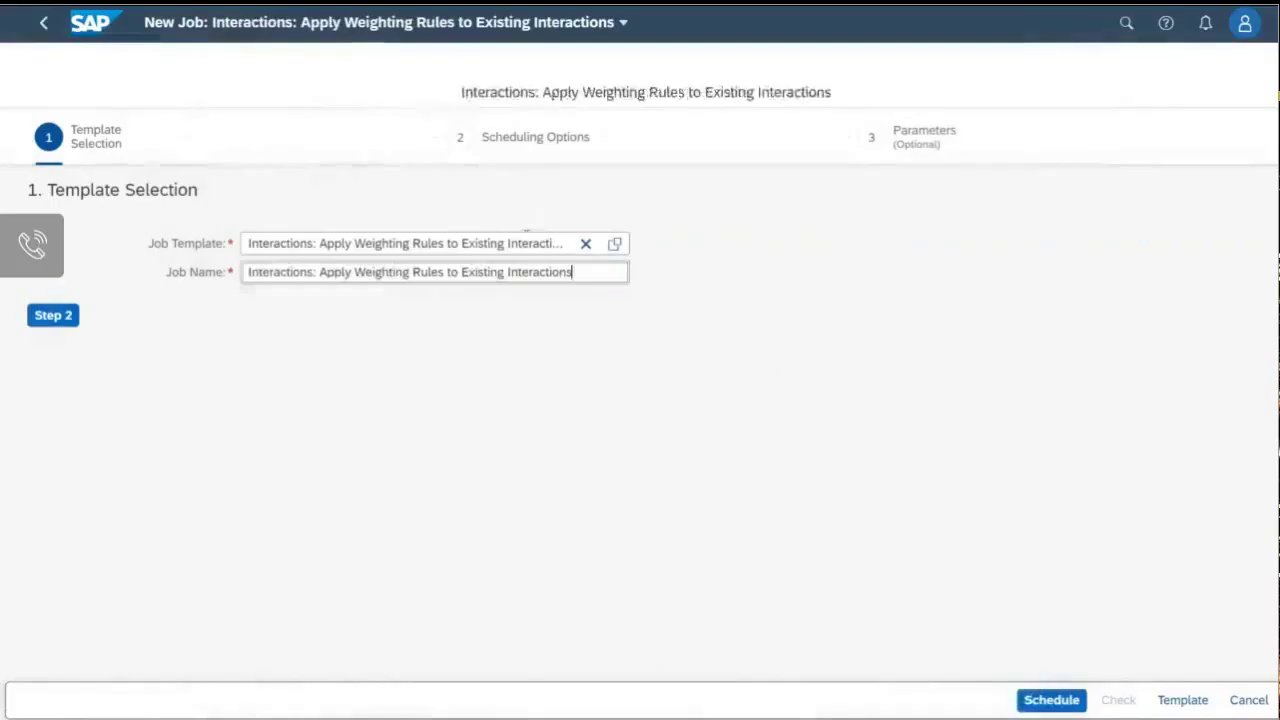
Step: Schedule the weighting rules job as an immediate single run in Productive Mode for All Interactions
{"action": "left_click", "coordinate": [53, 316]}
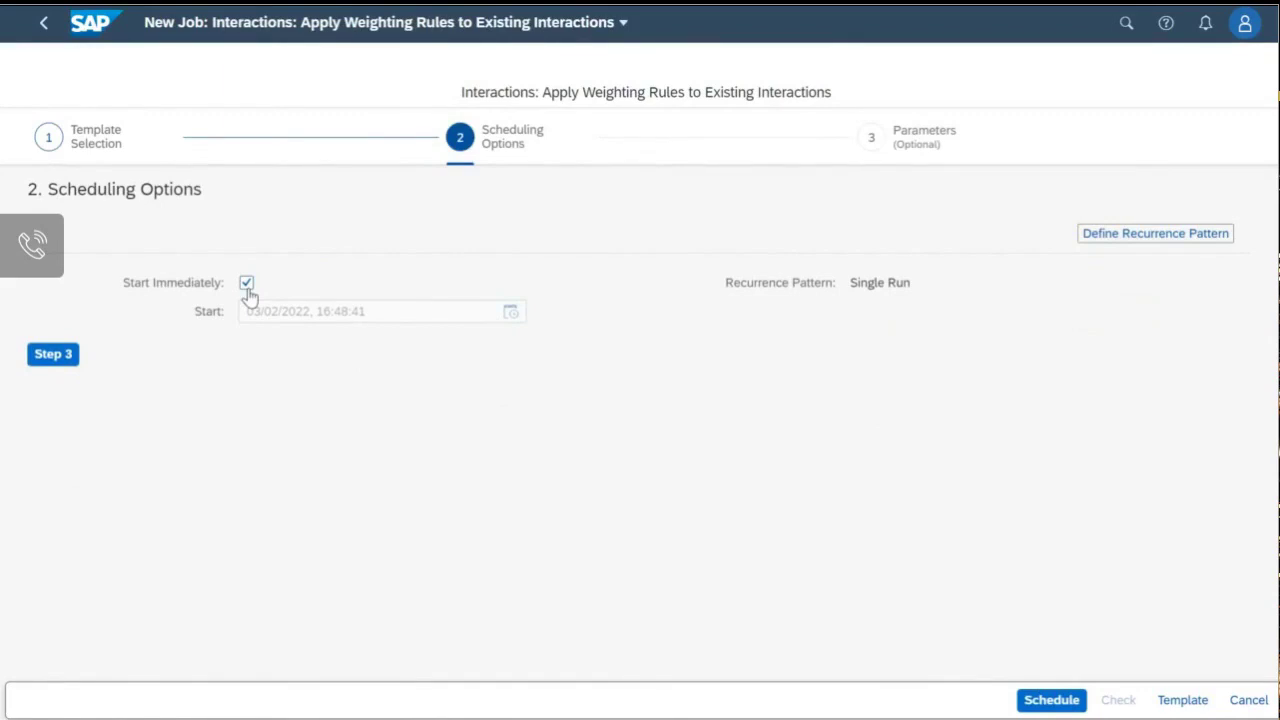
{"action": "left_click", "coordinate": [64, 366]}
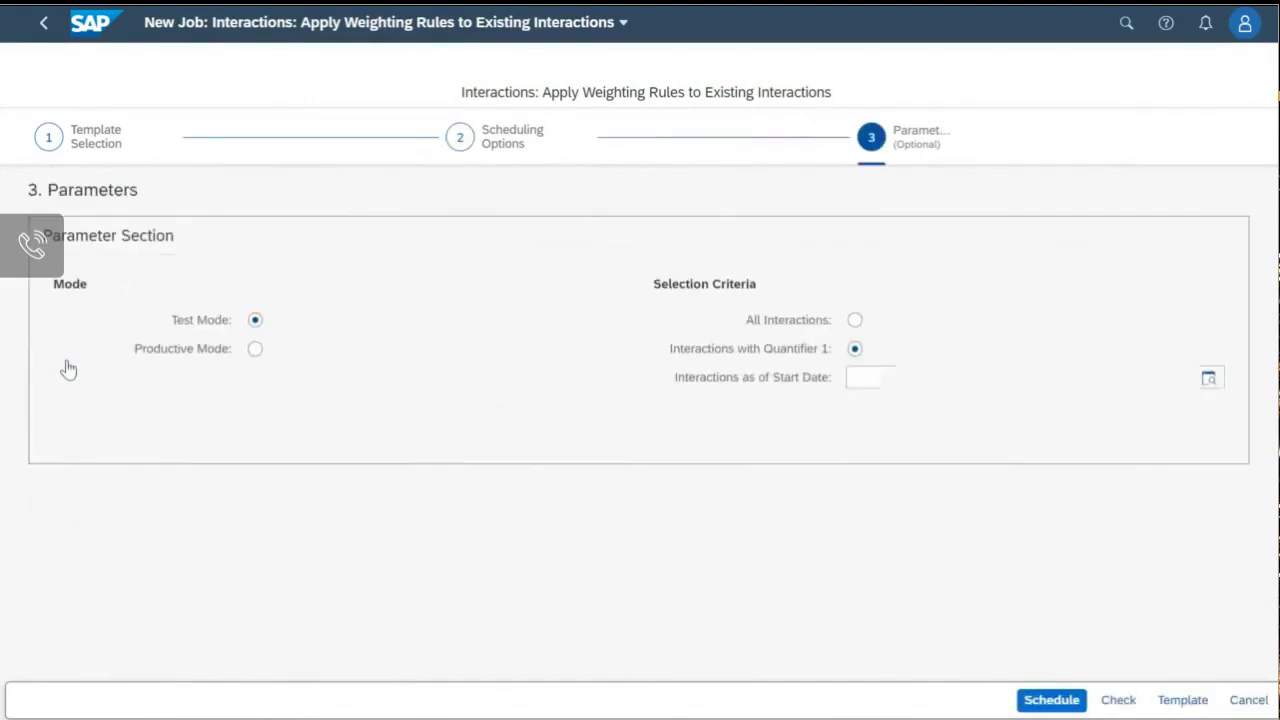
{"action": "left_click", "coordinate": [256, 350]}
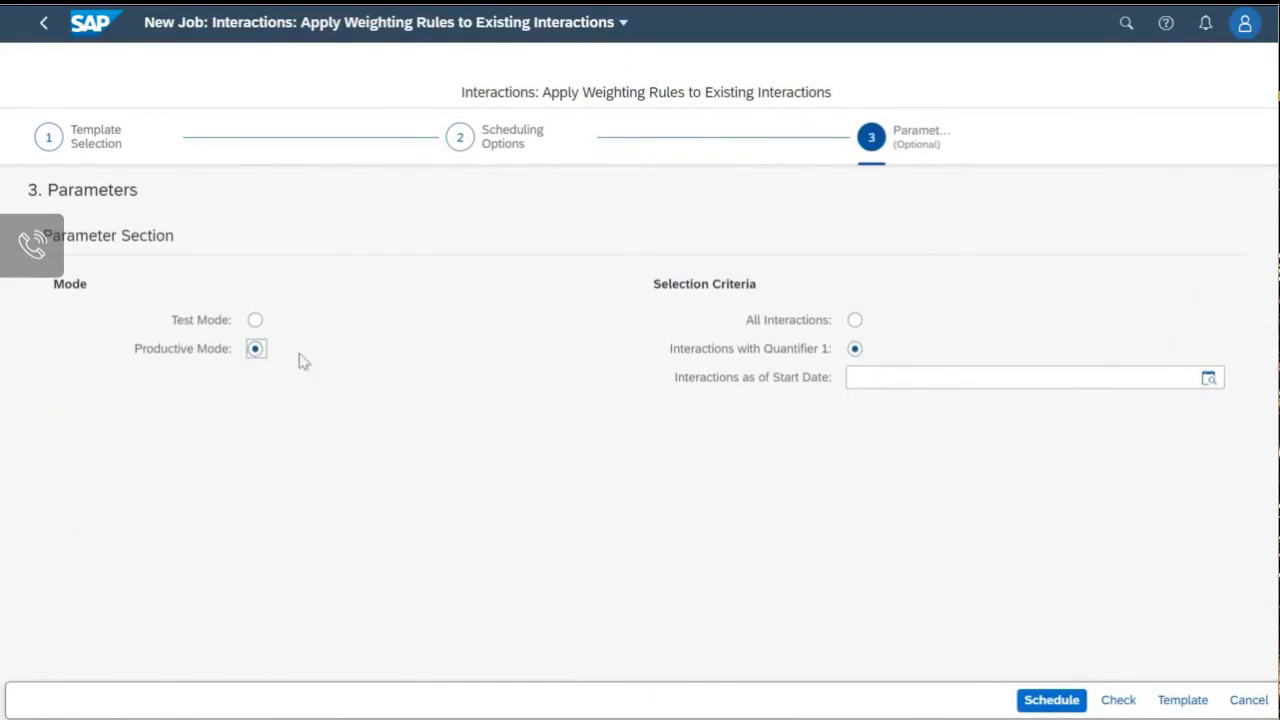
{"action": "left_click", "coordinate": [855, 321]}
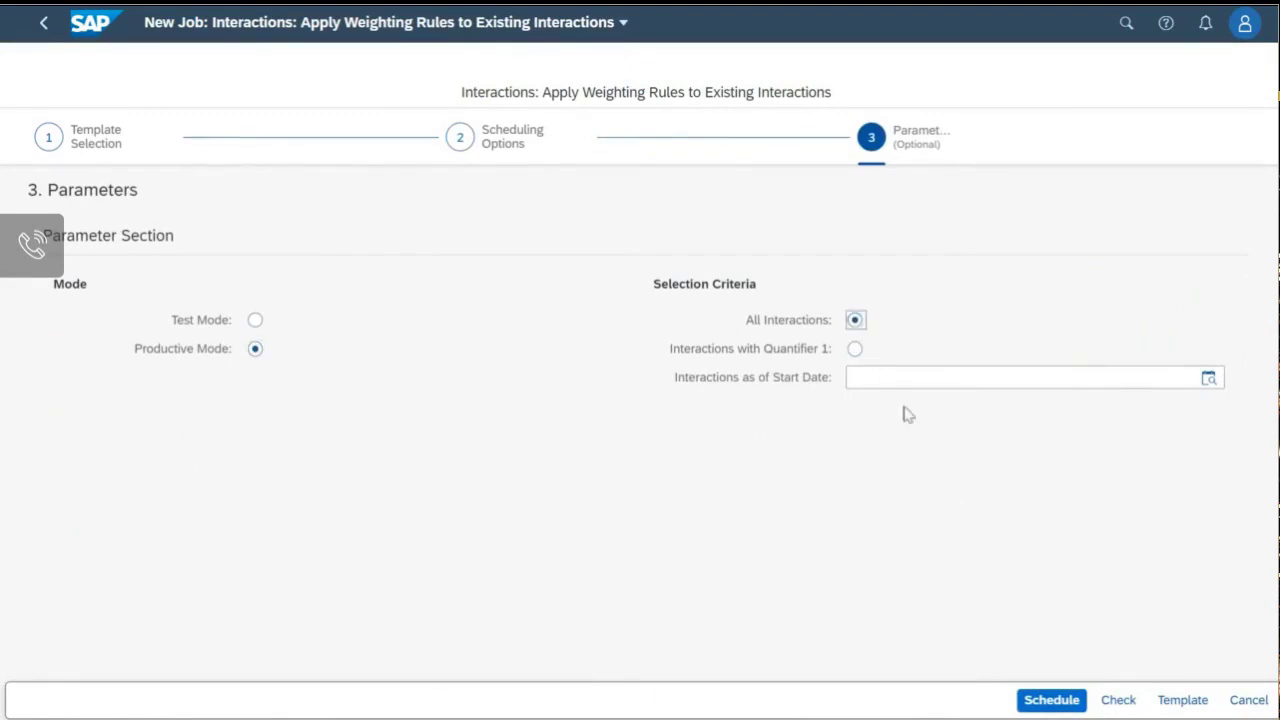
{"action": "left_click", "coordinate": [1055, 702]}
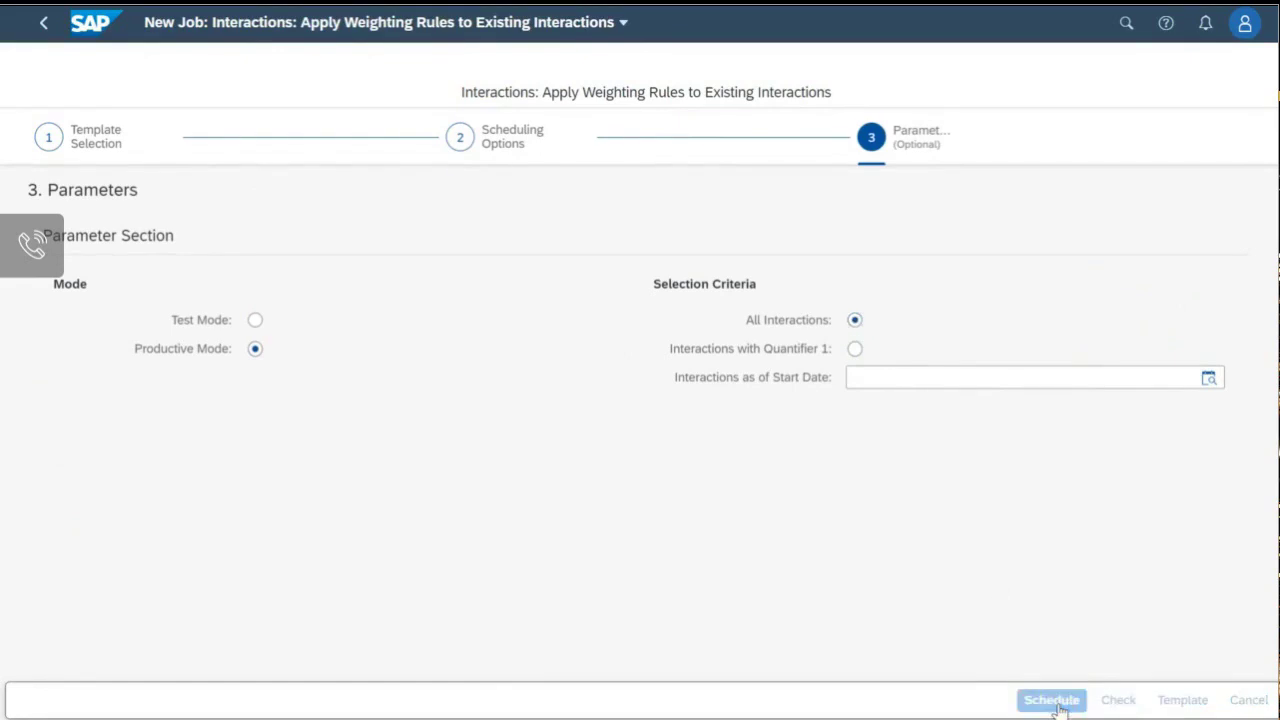
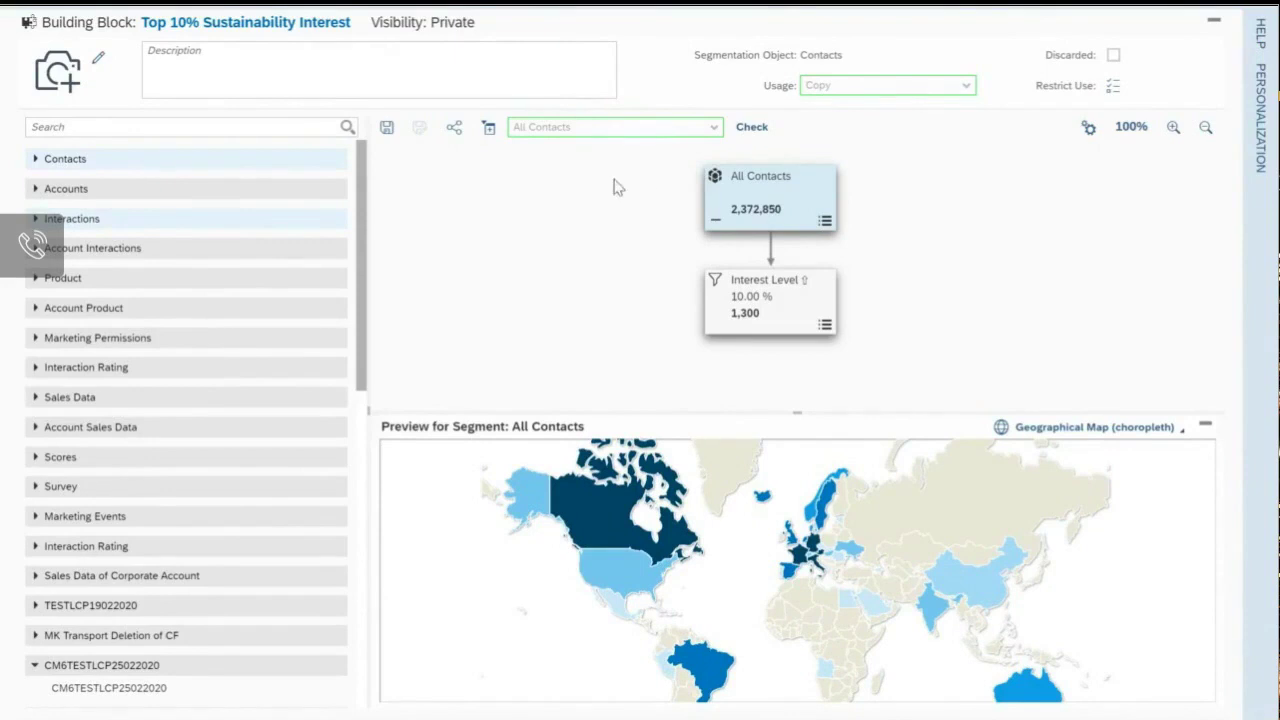
Step: Review the properties of the Top 10% Sustainability Interest building block and the definition of its Interest Level segment
{"action": "left_click", "coordinate": [190, 36]}
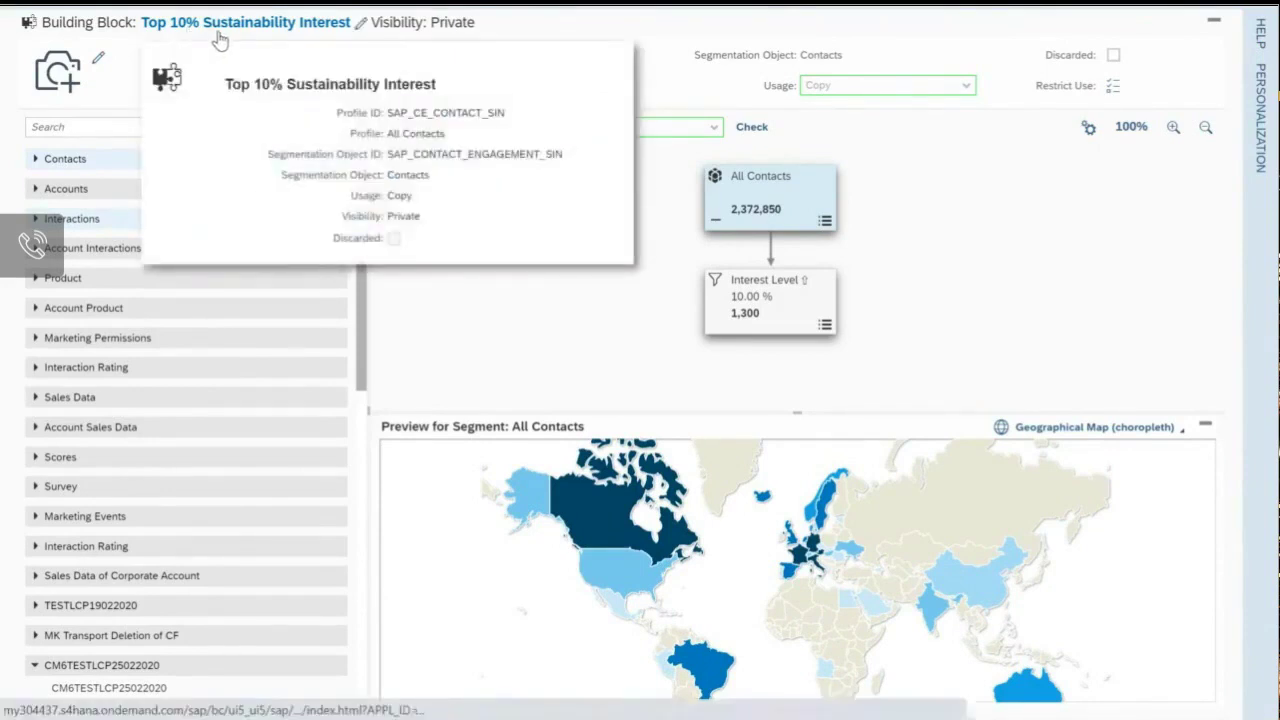
{"action": "left_click", "coordinate": [534, 366]}
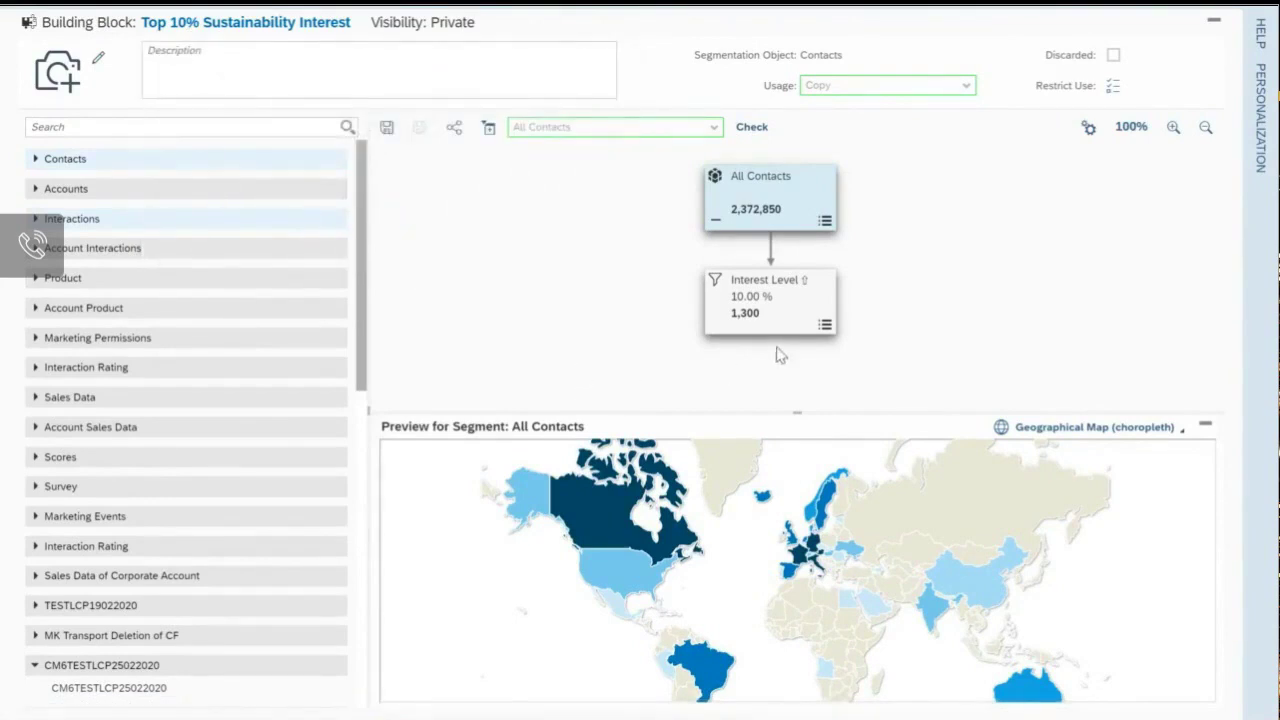
{"action": "left_click", "coordinate": [825, 325]}
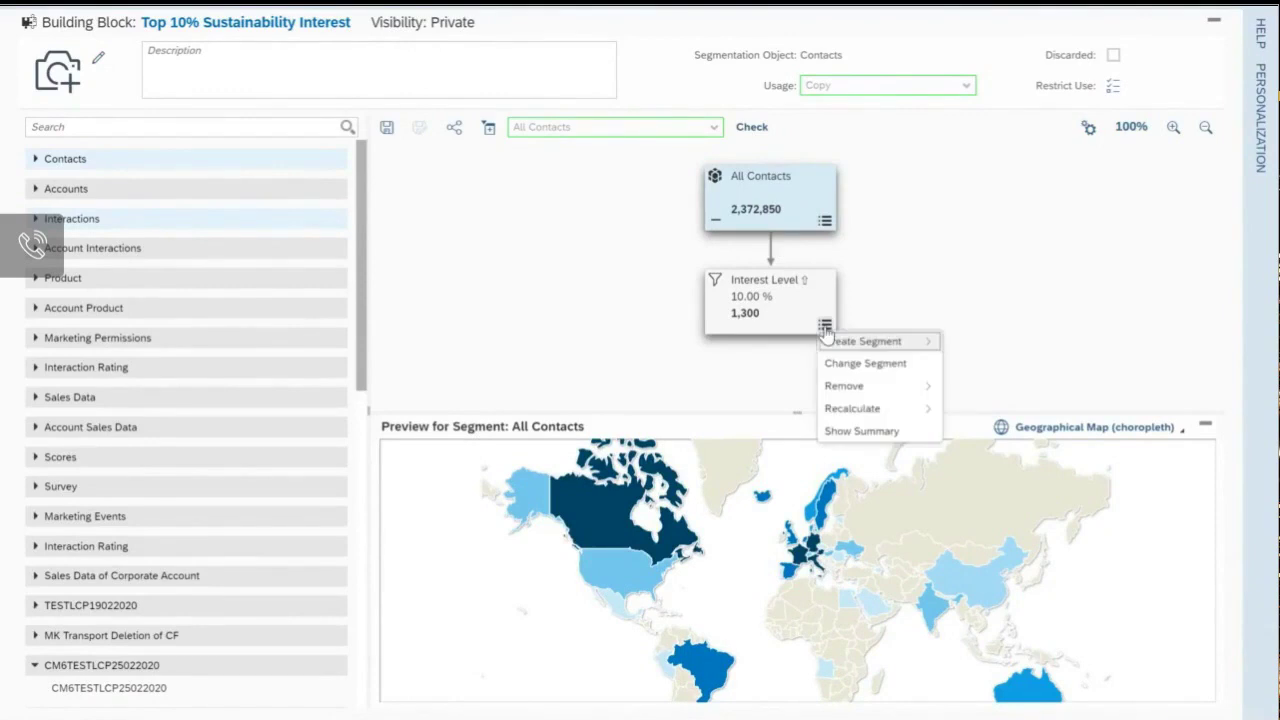
{"action": "left_click", "coordinate": [873, 366]}
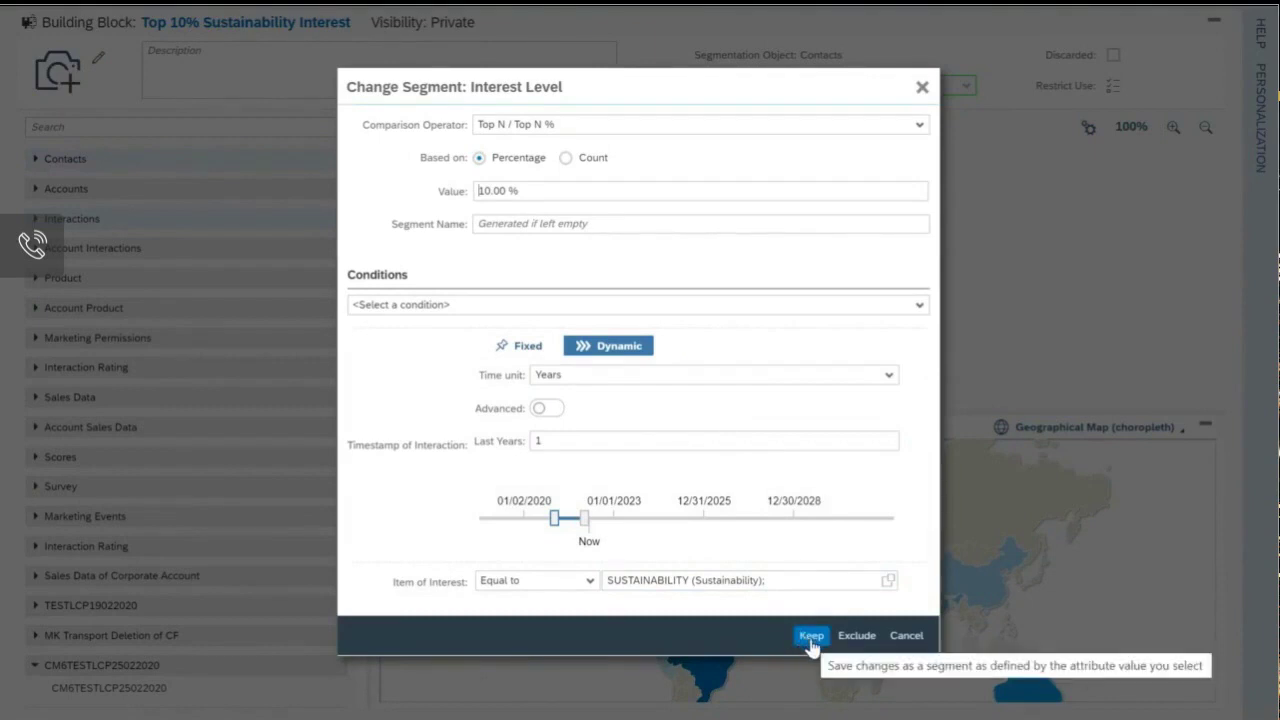
{"action": "left_click", "coordinate": [922, 87]}
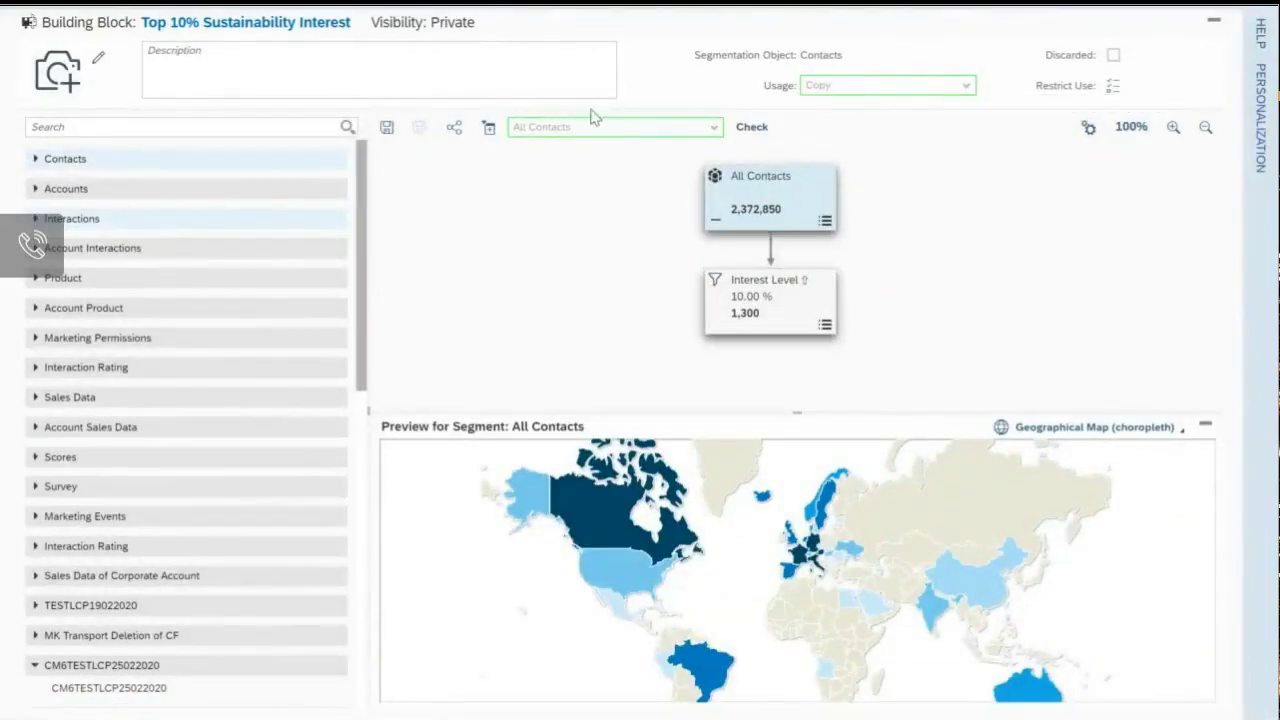
Step: Save the Top 10% Sustainability Interest building block, make it public, and set its usage to Reference
{"action": "left_click", "coordinate": [388, 130]}
{"action": "left_click", "coordinate": [455, 130]}
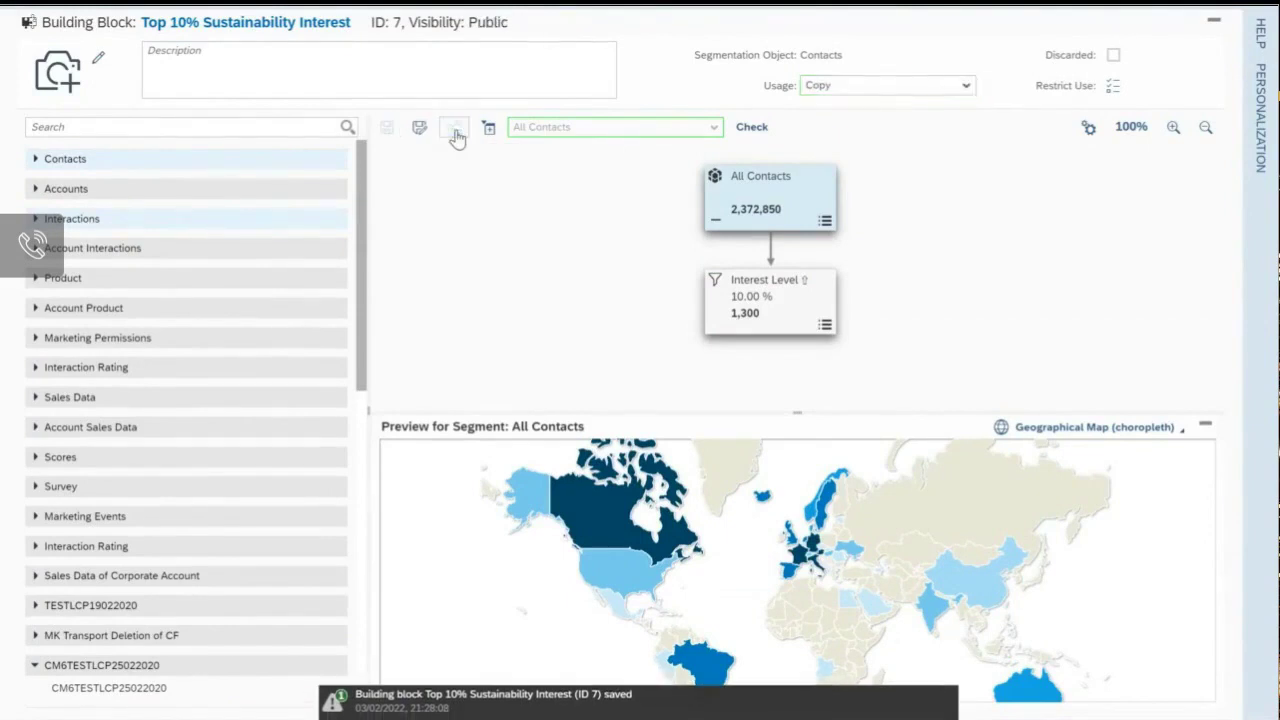
{"action": "left_click", "coordinate": [966, 90]}
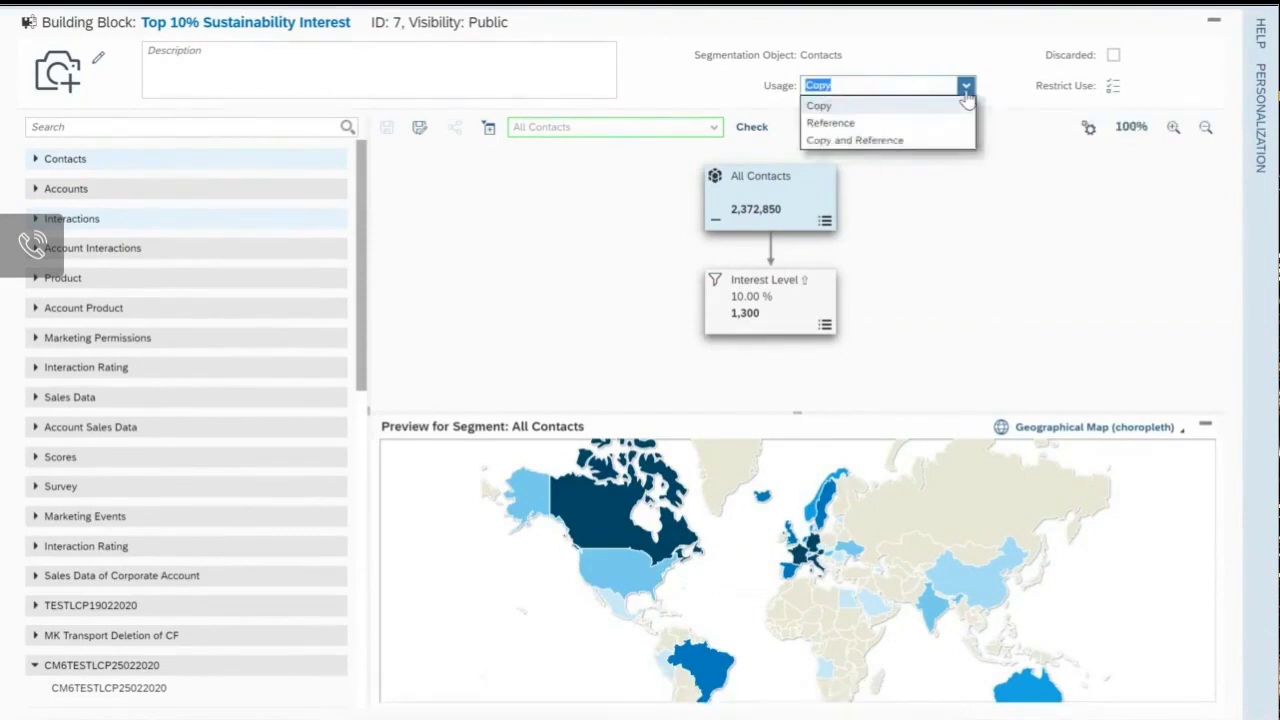
{"action": "left_click", "coordinate": [831, 123]}
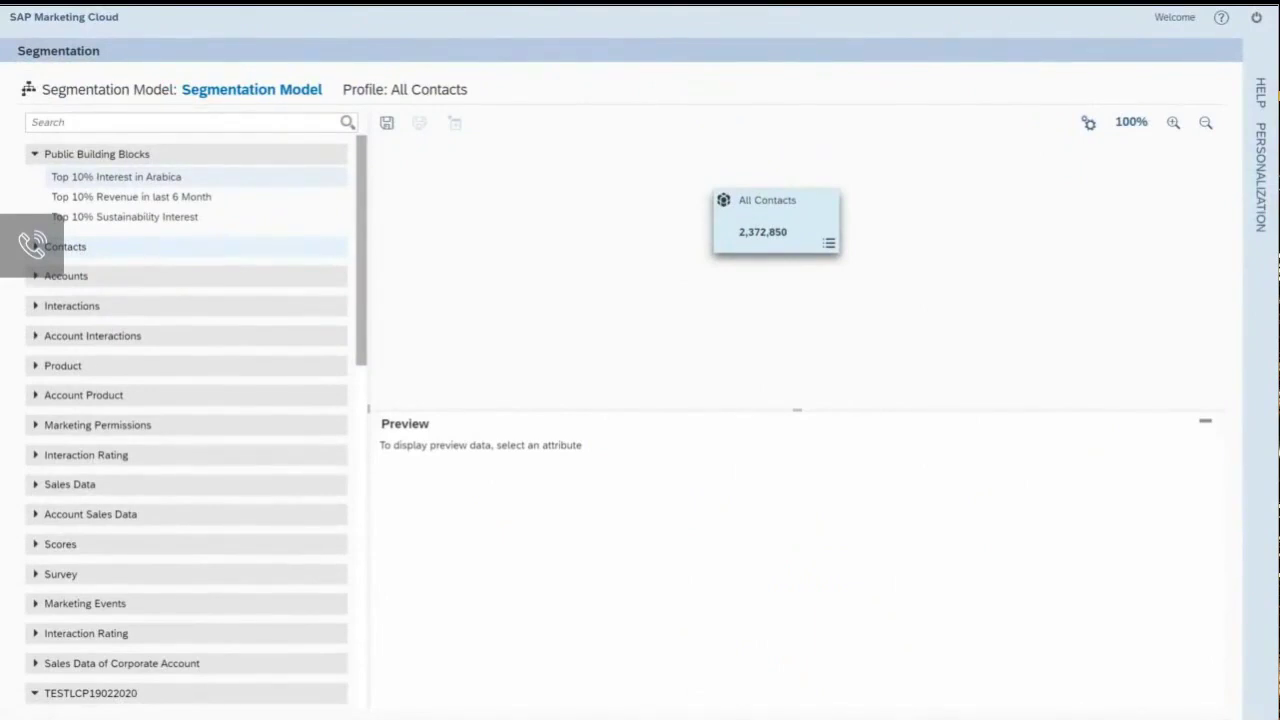
Step: Examine the public building blocks available to the segmentation model and their usage types
{"action": "left_click", "coordinate": [84, 154]}
{"action": "left_click", "coordinate": [36, 246]}
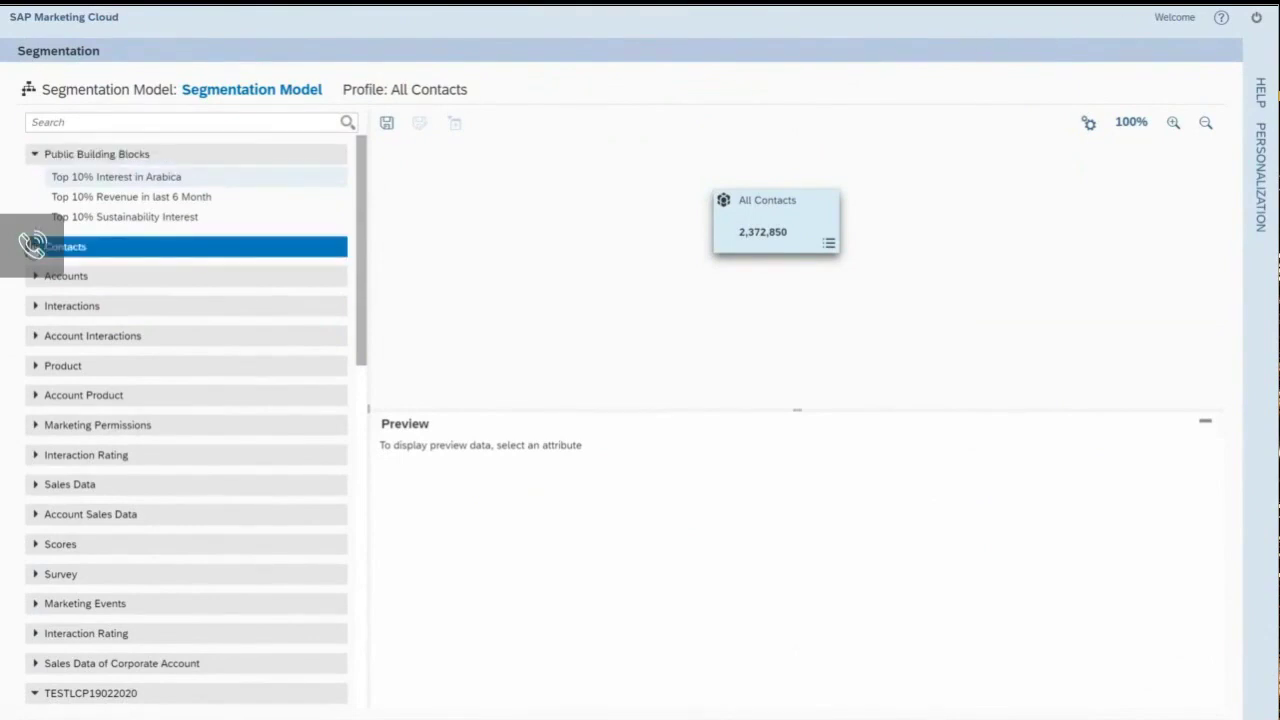
{"action": "left_click_drag", "start_coordinate": [33, 245], "coordinate": [34, 246]}
{"action": "left_click", "coordinate": [72, 198]}
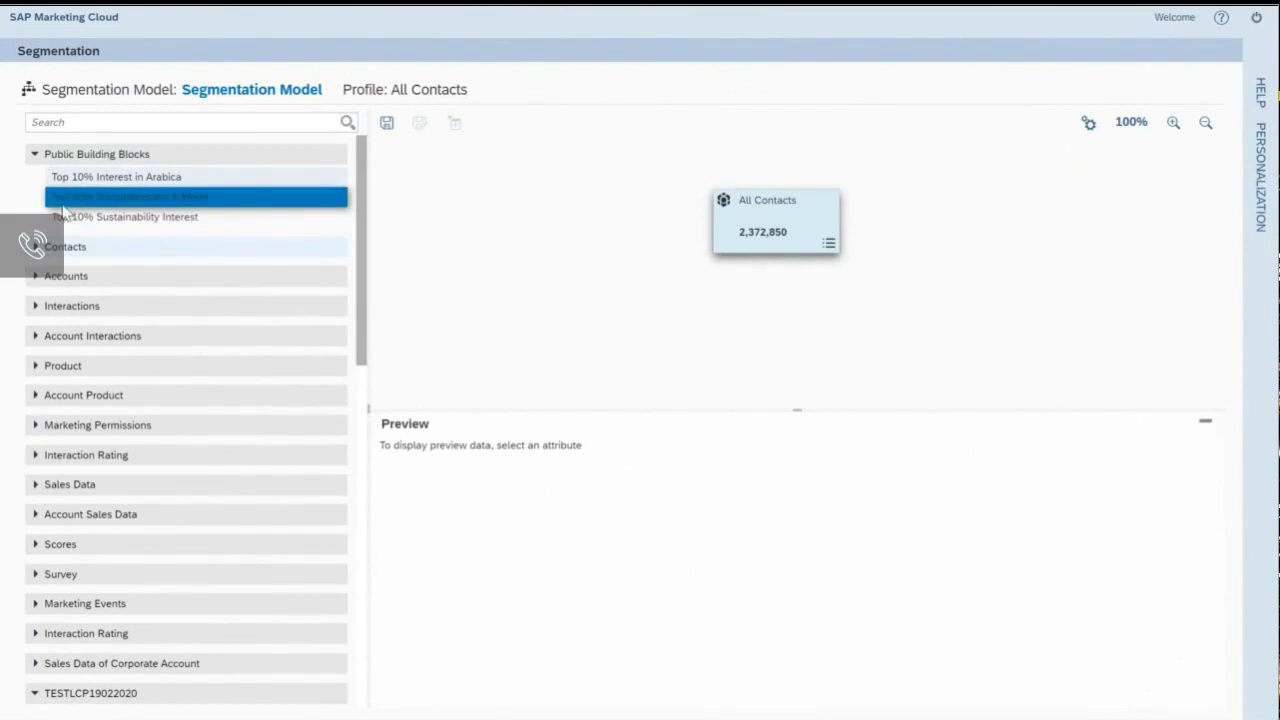
{"action": "left_click", "coordinate": [55, 218]}
{"action": "left_click", "coordinate": [55, 220]}
{"action": "left_click", "coordinate": [58, 222]}
{"action": "left_click", "coordinate": [102, 199]}
{"action": "left_click", "coordinate": [111, 179]}
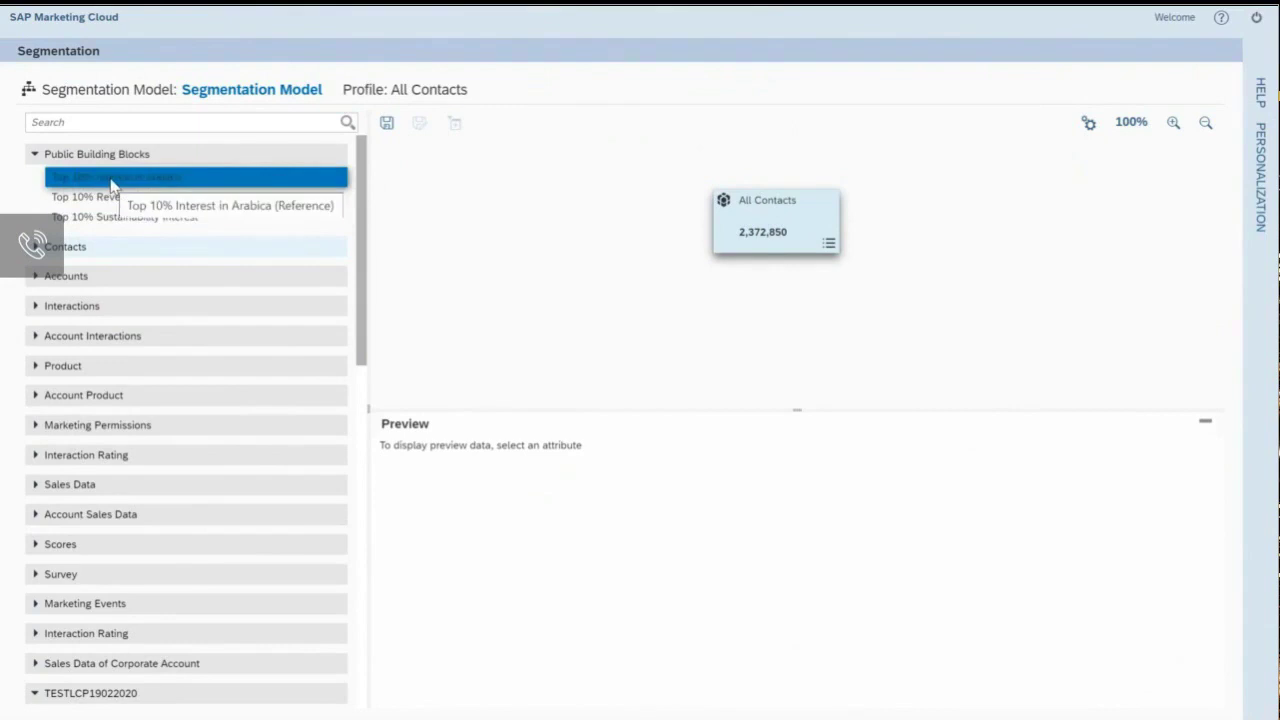
{"action": "left_click", "coordinate": [138, 199]}
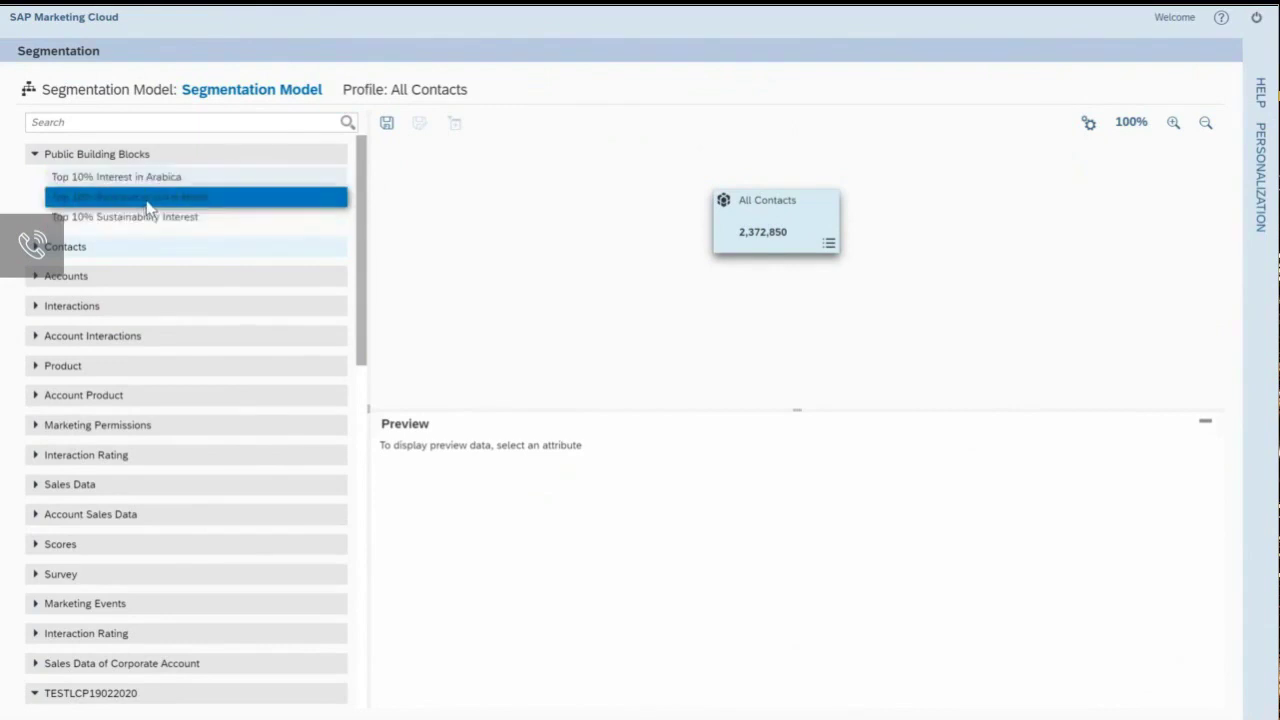
{"action": "left_click", "coordinate": [147, 214]}
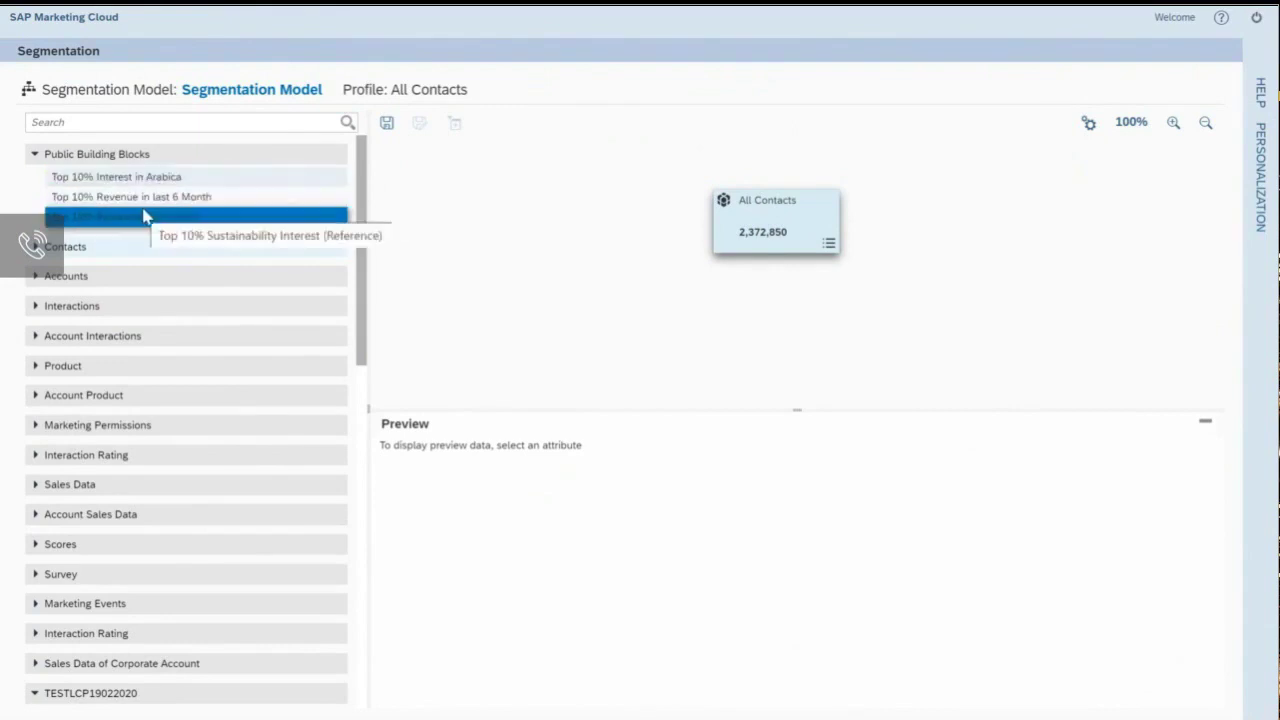
{"action": "left_click", "coordinate": [163, 176]}
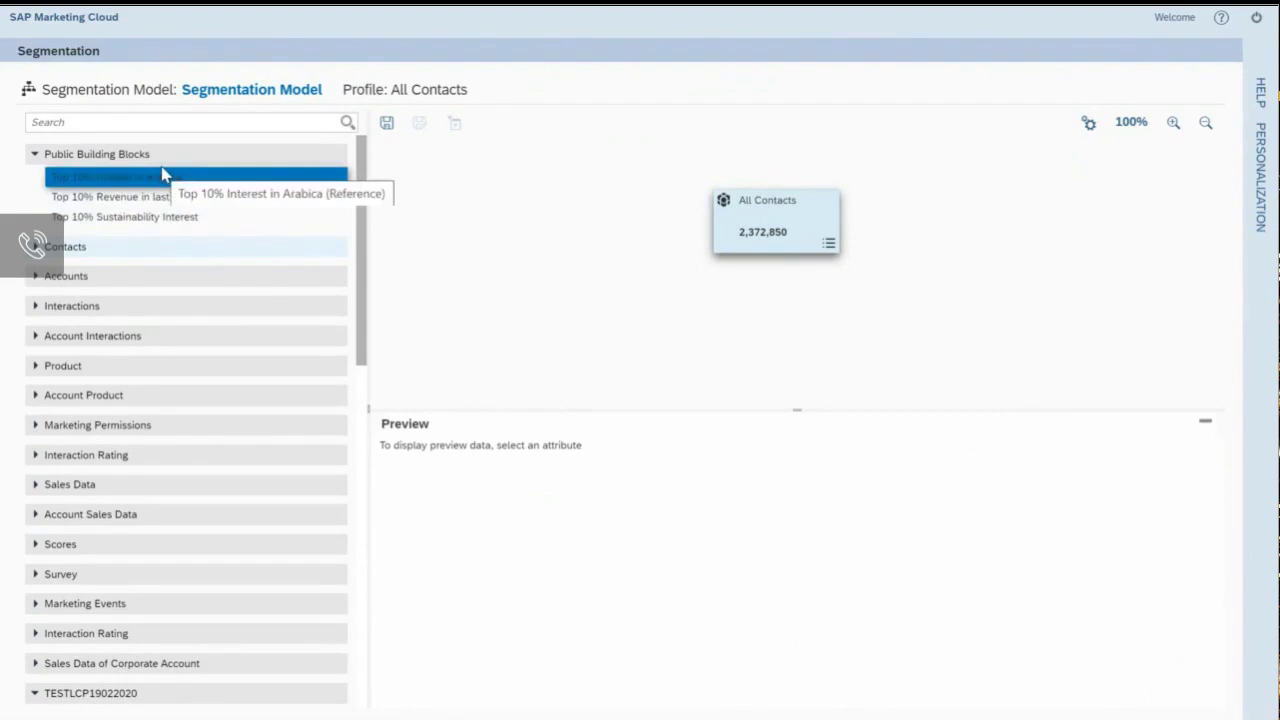
{"action": "left_click", "coordinate": [130, 197]}
Step: Add the Top 10% Sustainability Interest and Top 10% Interest in Arabica building blocks as separate segments under All Contacts
{"action": "left_click_drag", "start_coordinate": [100, 218], "coordinate": [777, 231]}
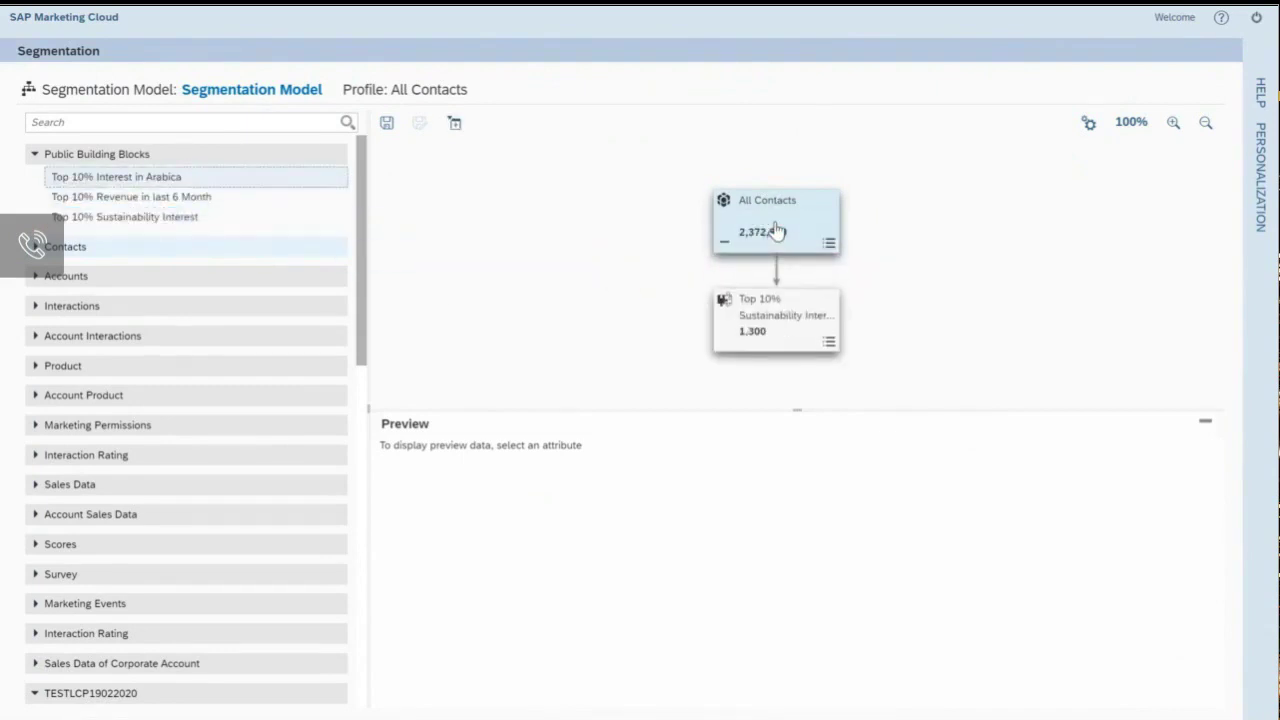
{"action": "left_click_drag", "start_coordinate": [900, 254], "coordinate": [874, 229]}
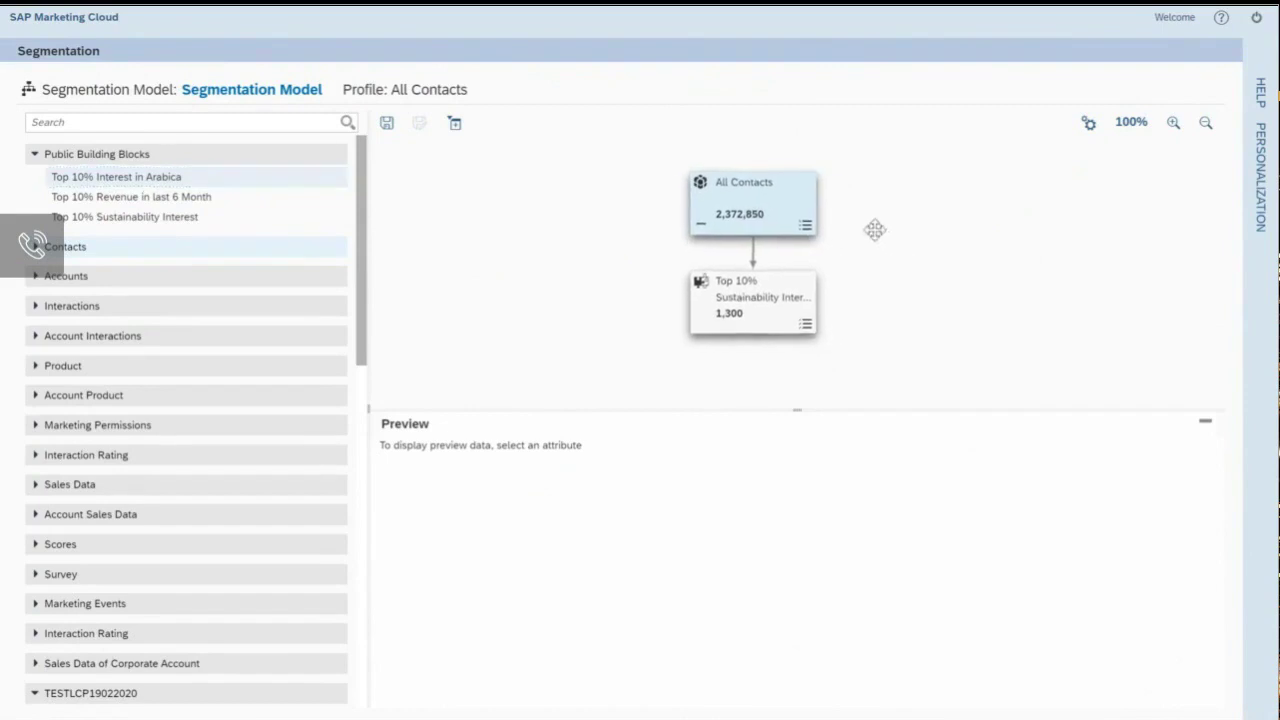
{"action": "left_click", "coordinate": [157, 176]}
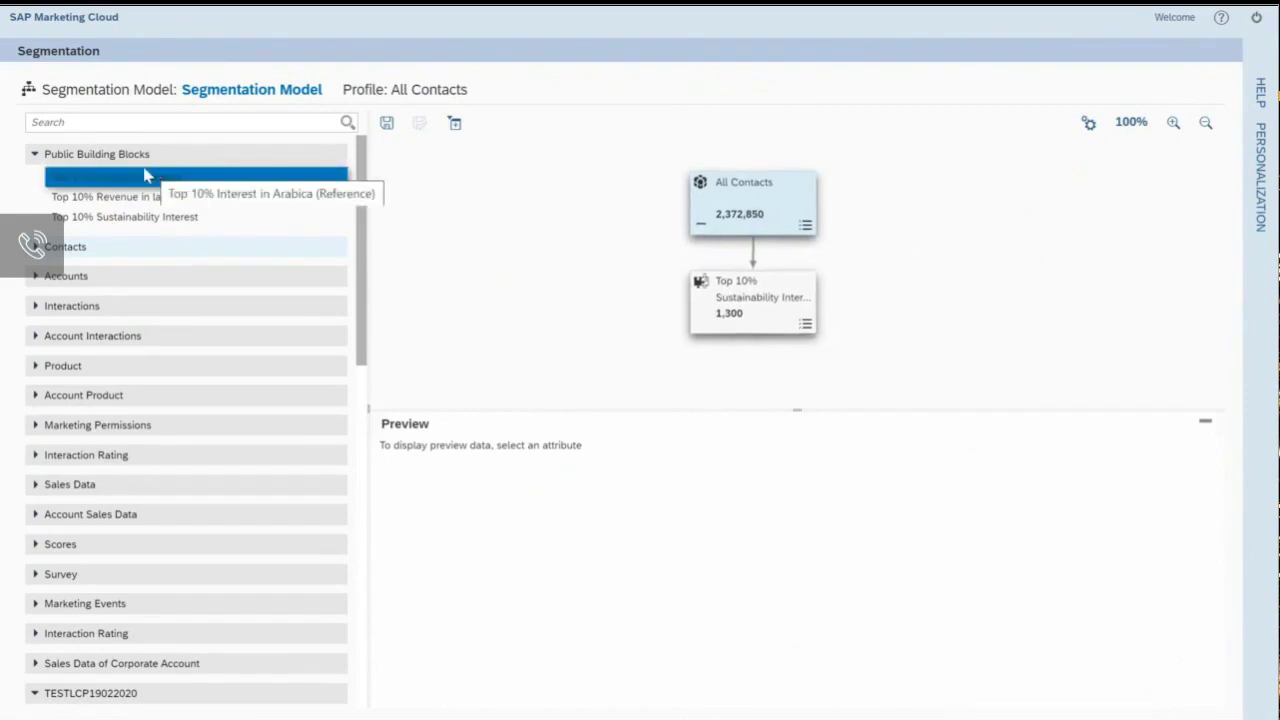
{"action": "left_click_drag", "start_coordinate": [123, 177], "coordinate": [745, 222]}
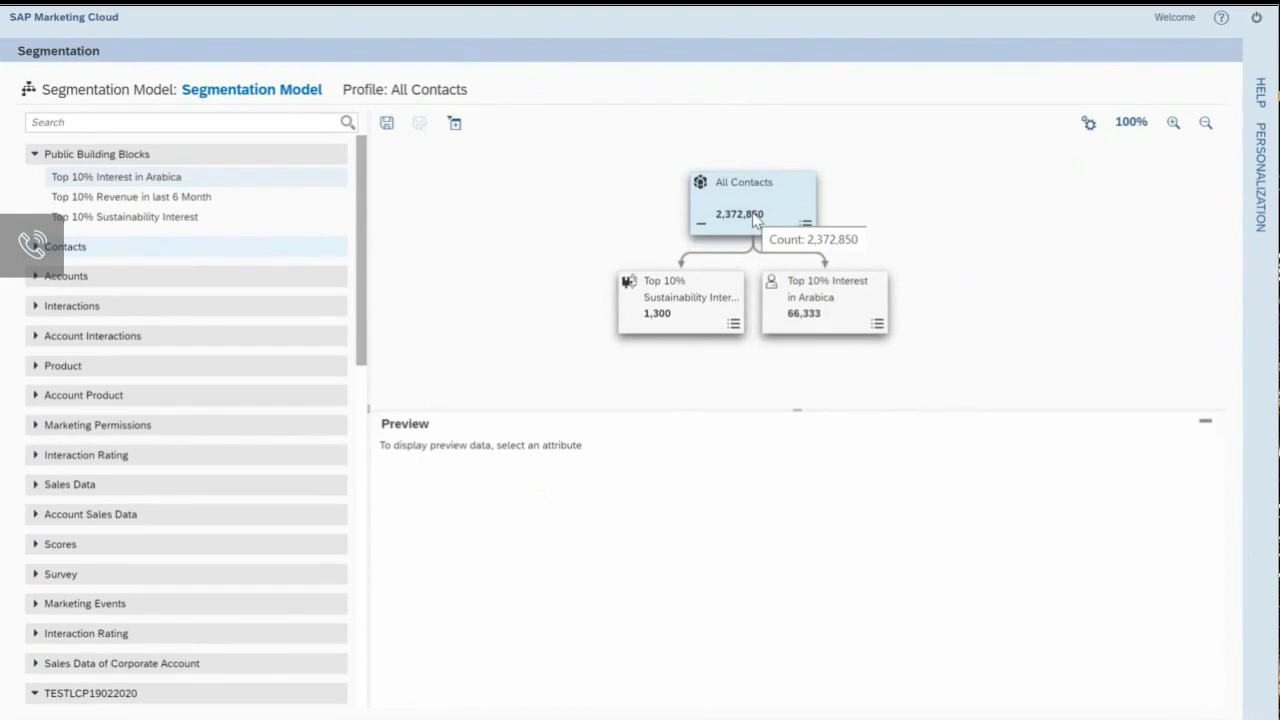
Step: Combine the Top 10% Interest in Arabica segment with the Top 10% Sustainability Interest segment using Intersect
{"action": "left_click_drag", "start_coordinate": [826, 325], "coordinate": [700, 330]}
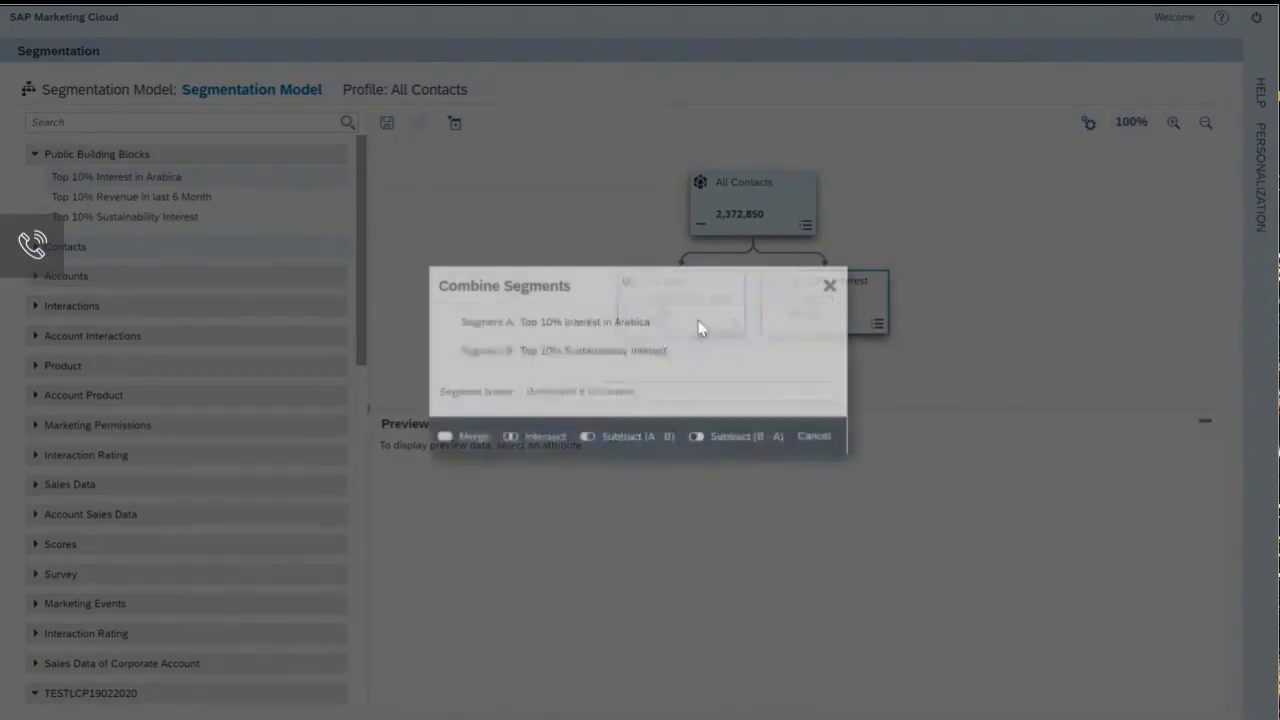
{"action": "left_click", "coordinate": [540, 437]}
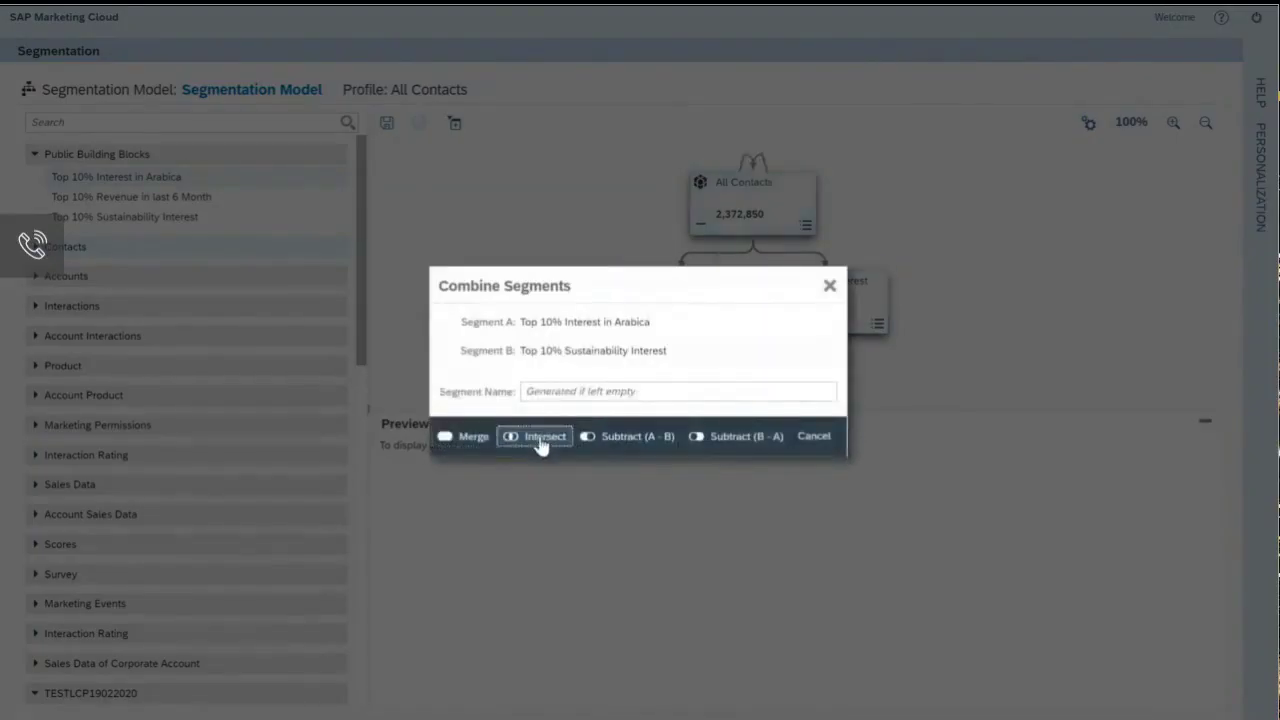
{"action": "left_click_drag", "start_coordinate": [988, 334], "coordinate": [997, 289]}
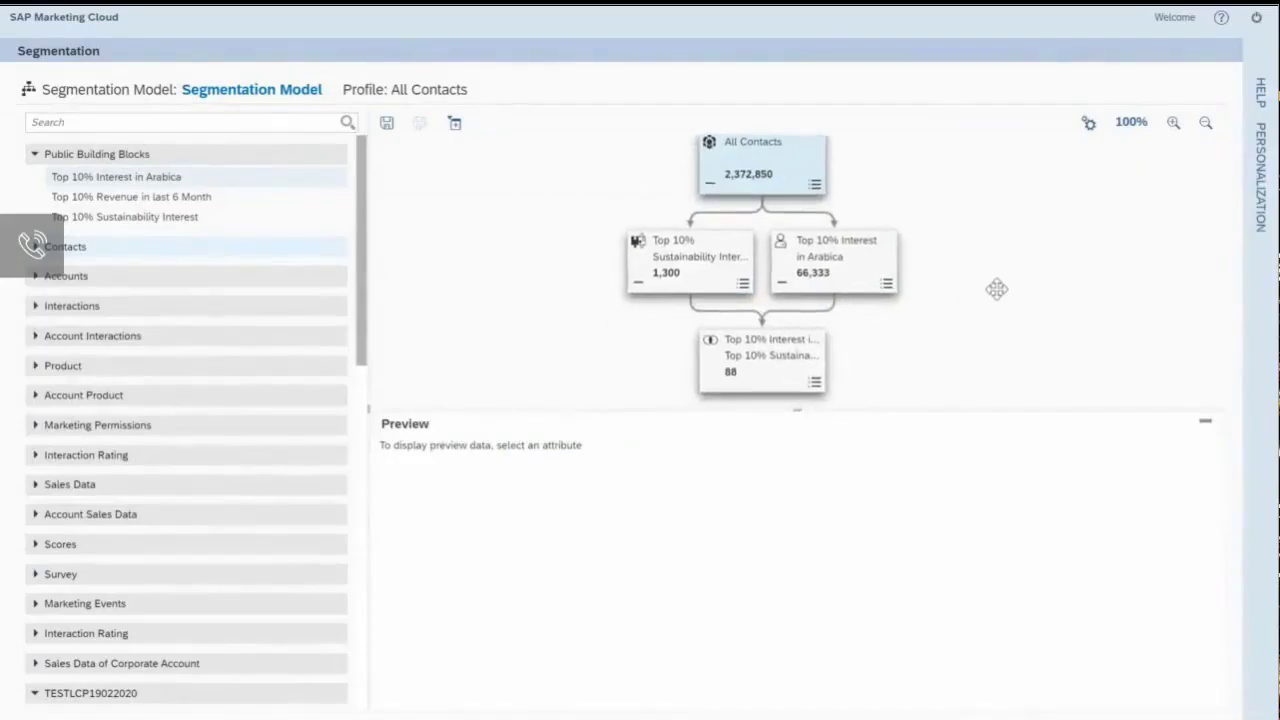